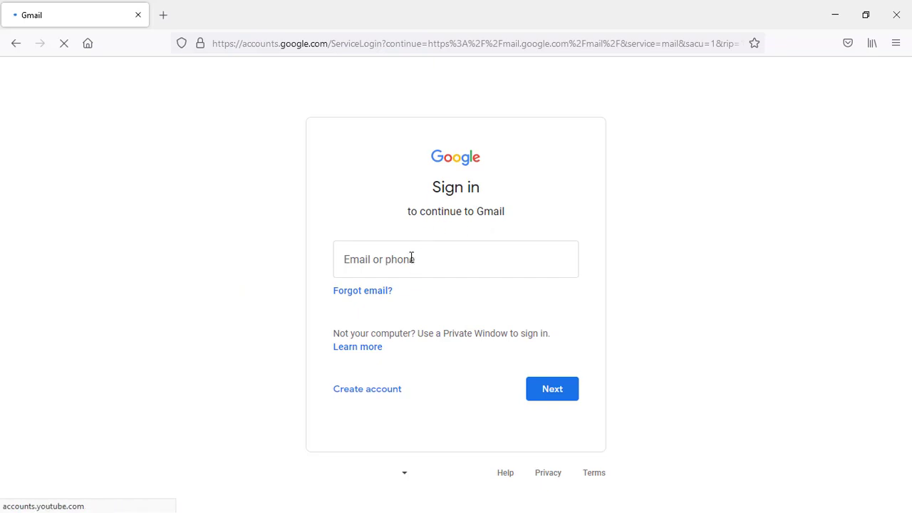
Sign in with the account email and password, declining Firefox's offer to save the login.
left_click(394, 260)
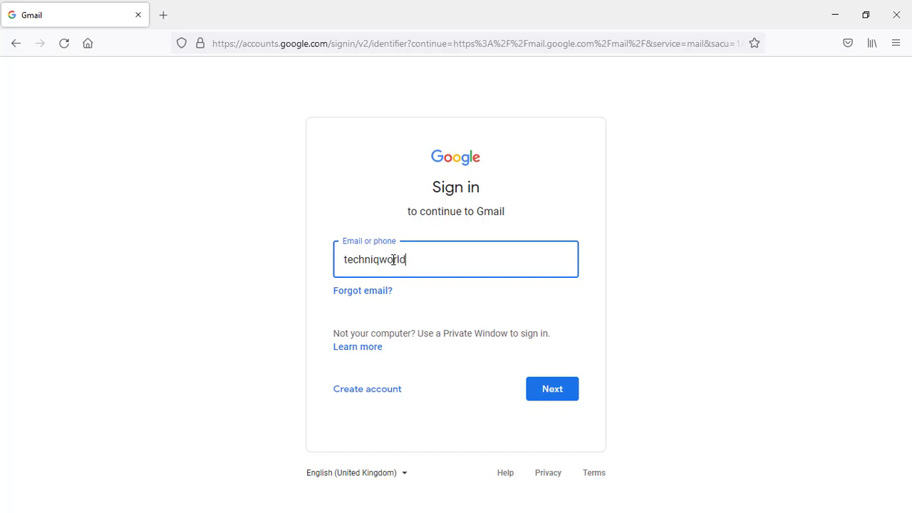
key("Return")
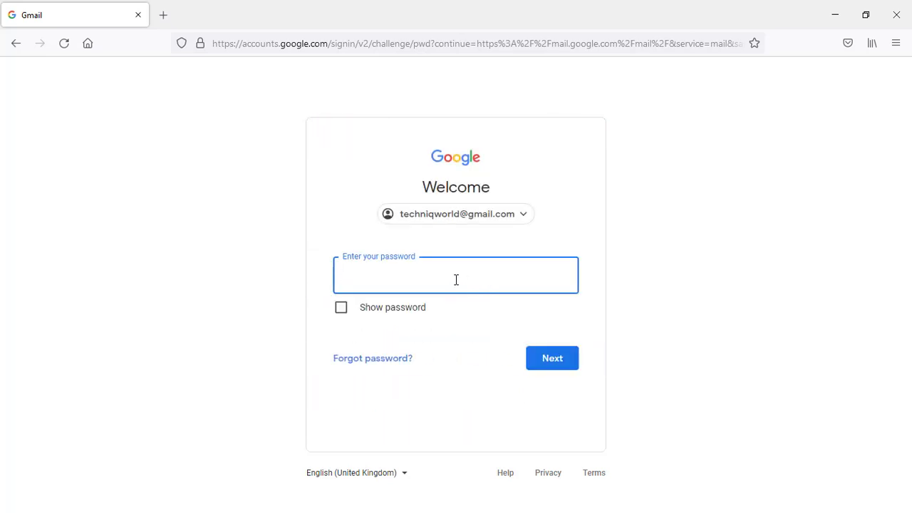
type("********")
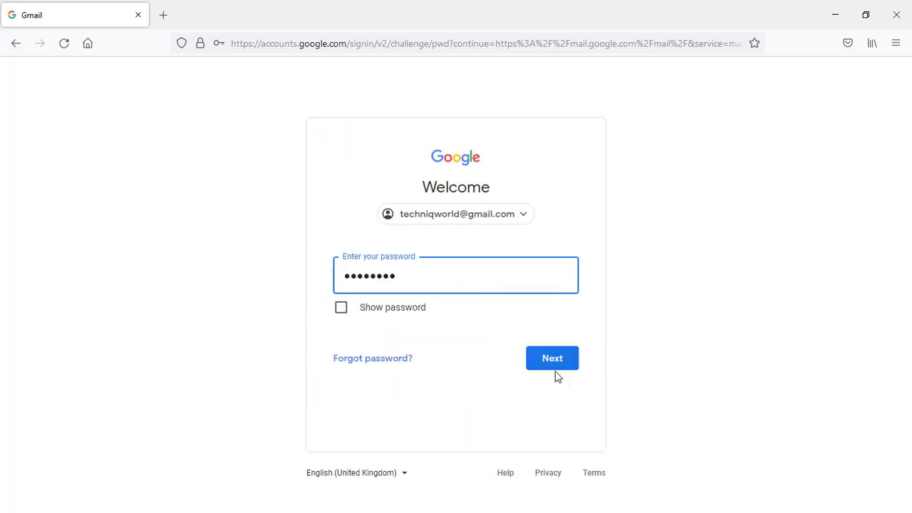
left_click(553, 357)
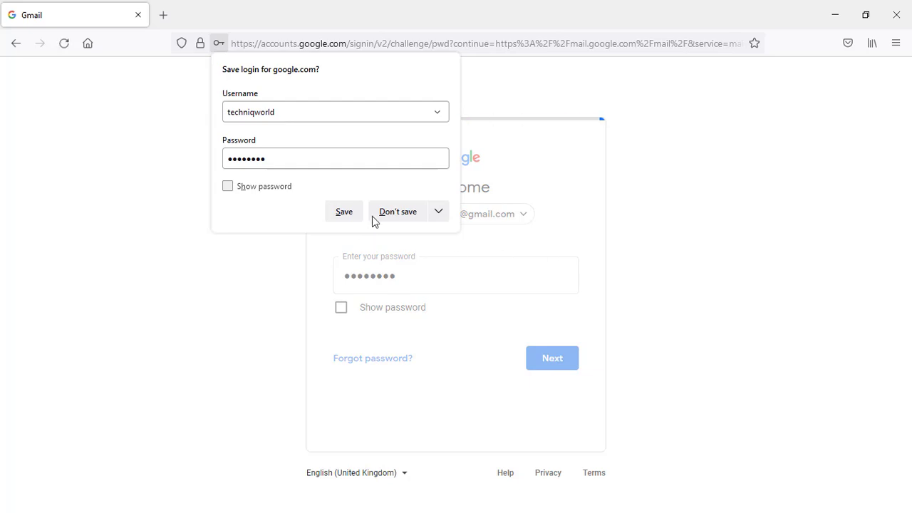
left_click(406, 212)
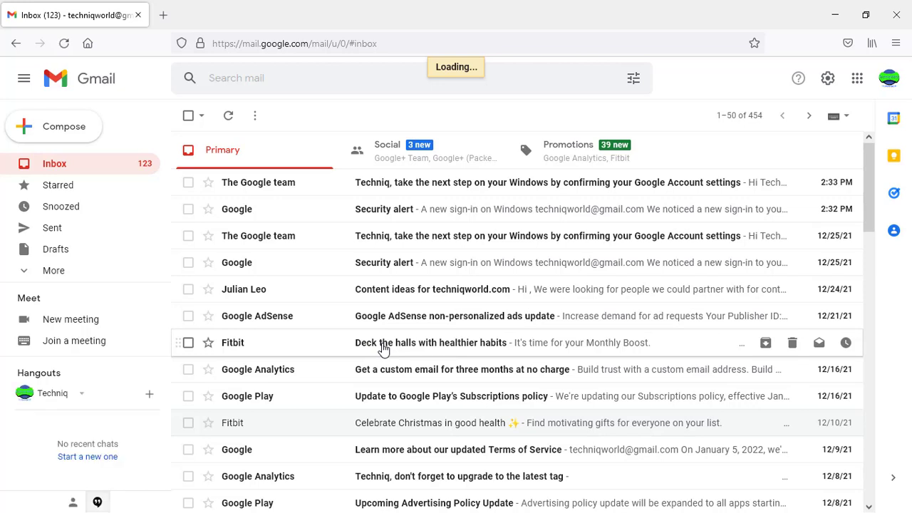
Open the Fitbit 'Deck the halls with healthier habits' email and scroll through its contents.
left_click(383, 345)
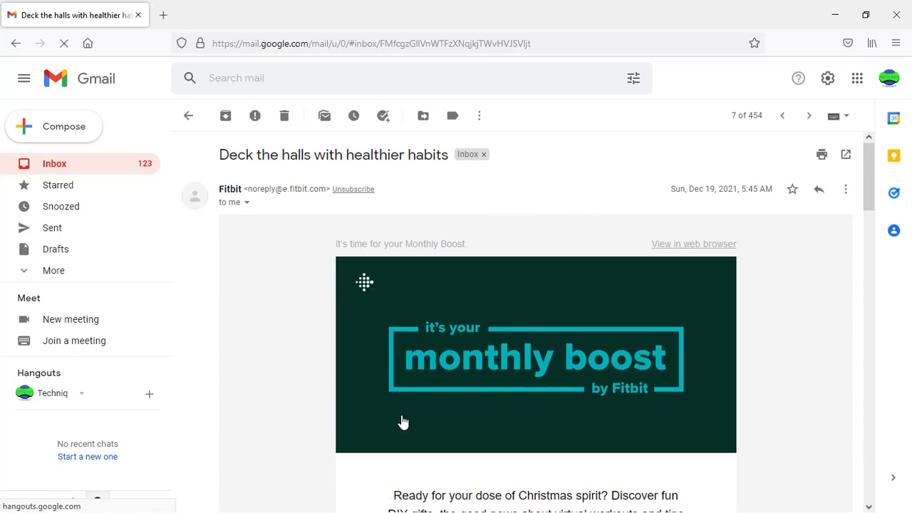
scroll(292, 392, "down", 15)
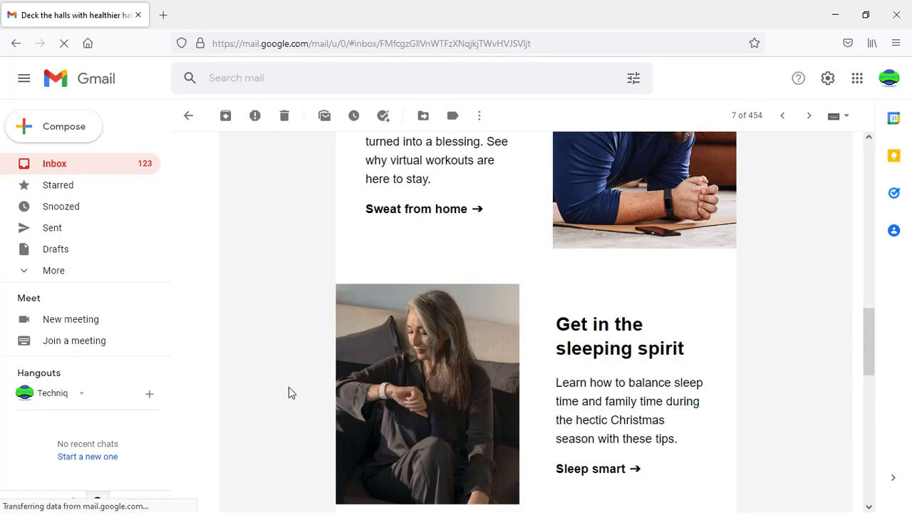
scroll(289, 387, "down", 3)
scroll(289, 386, "up", 10)
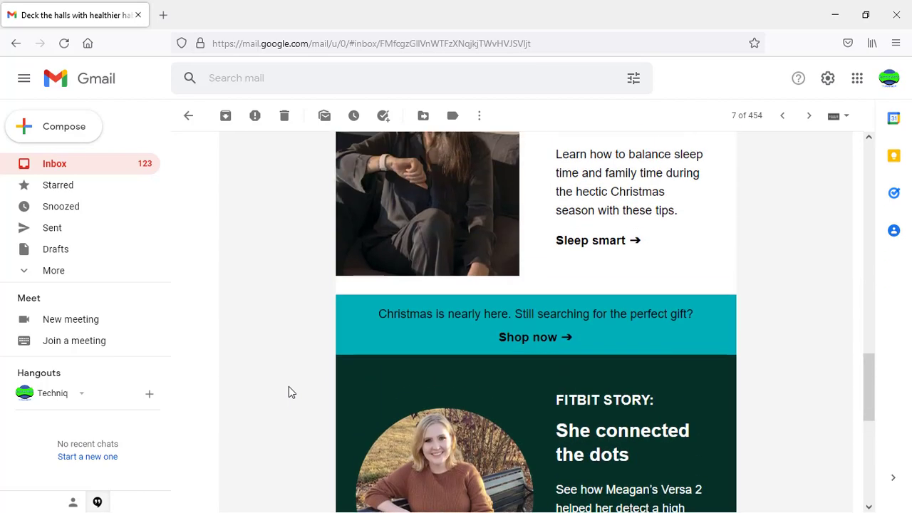
scroll(288, 386, "up", 12)
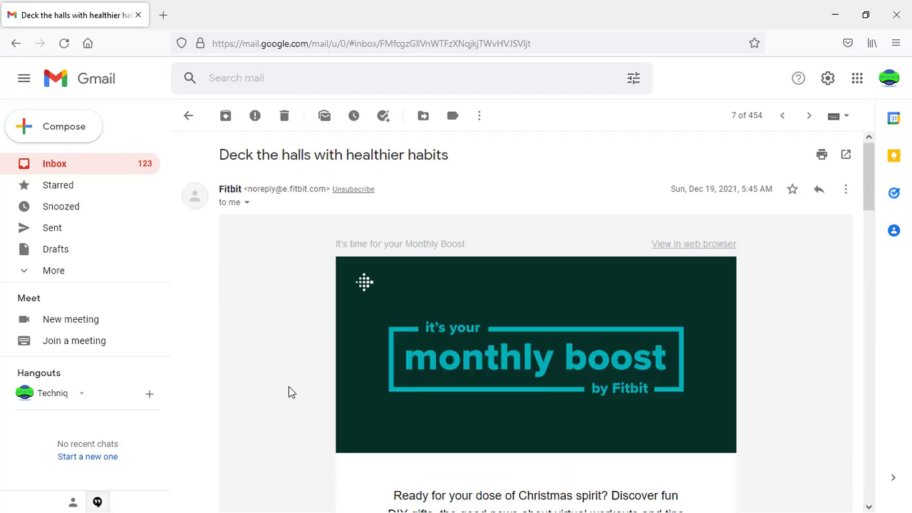
List all mail from the same Fitbit mailing list and reopen the Deck the halls email.
left_click(482, 119)
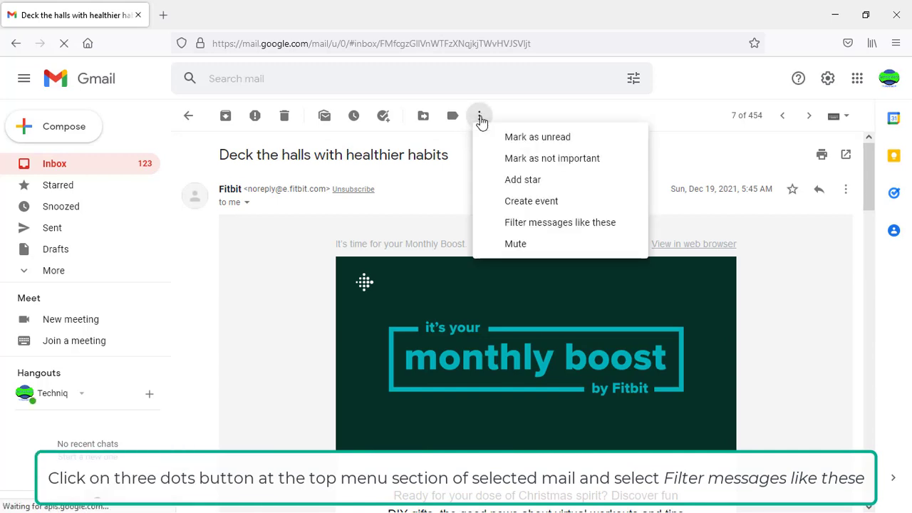
left_click(569, 228)
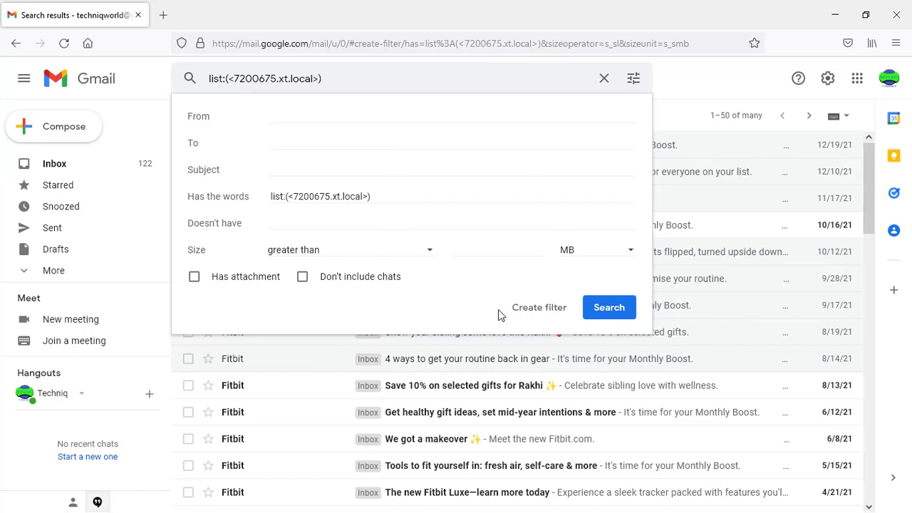
left_click(676, 99)
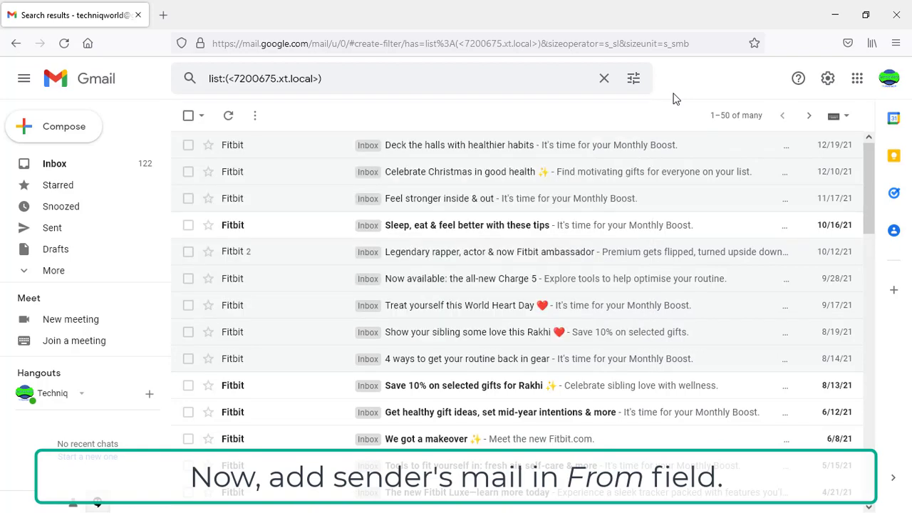
left_click(427, 154)
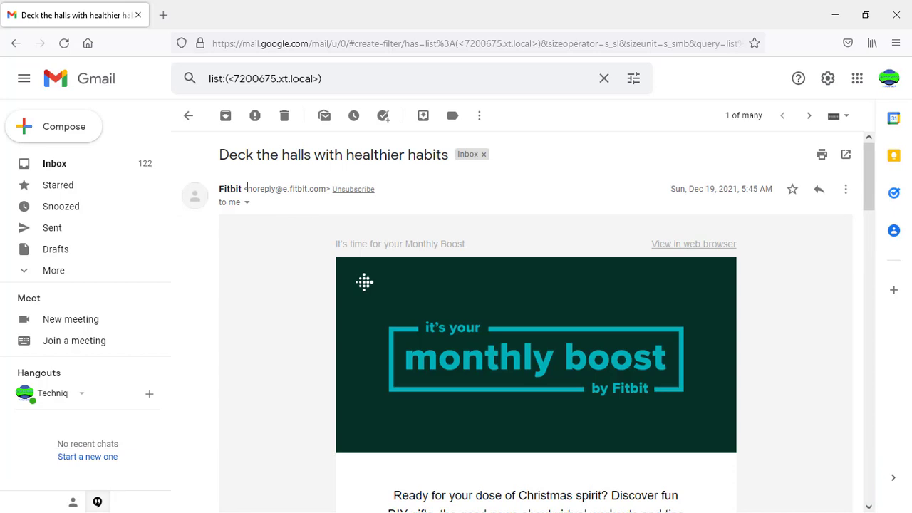
Copy the Fitbit sender's email address from the open message.
left_click_drag(246, 186, 327, 189)
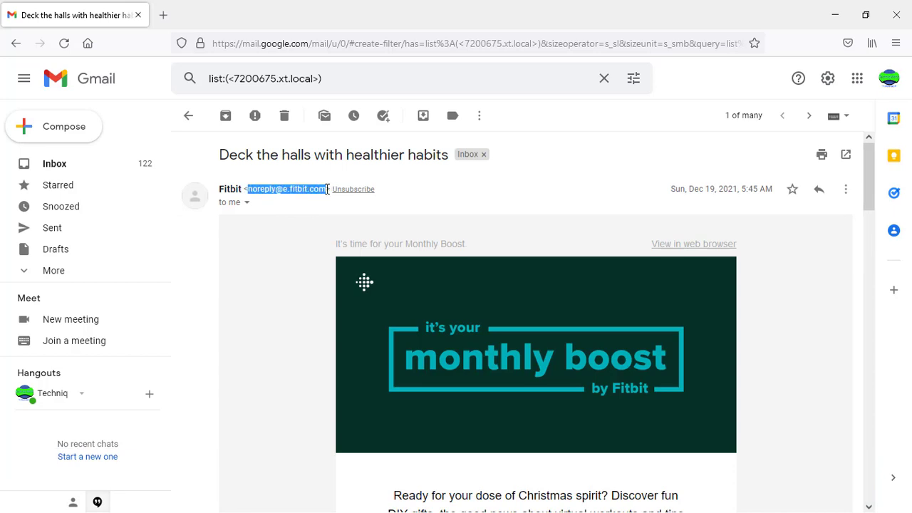
right_click(259, 189)
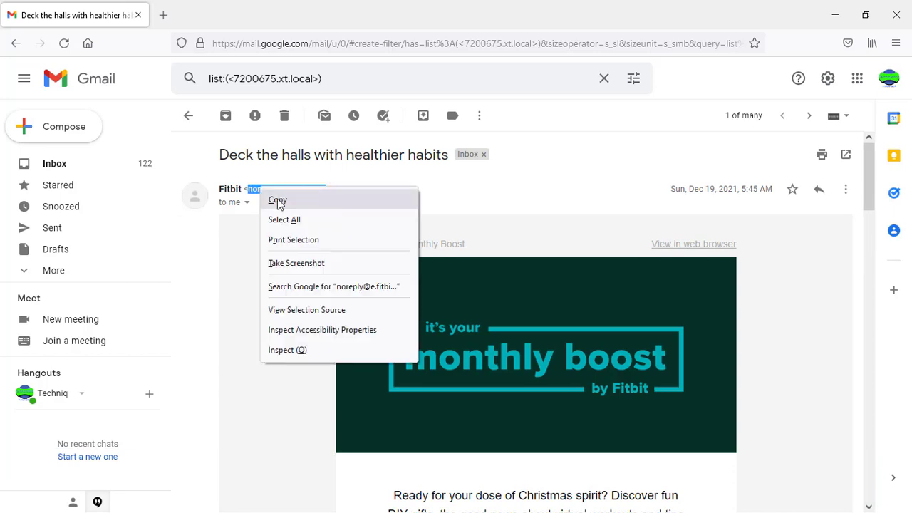
left_click(278, 201)
Paste the sender address into the search From field and create a filter from these criteria.
left_click(413, 75)
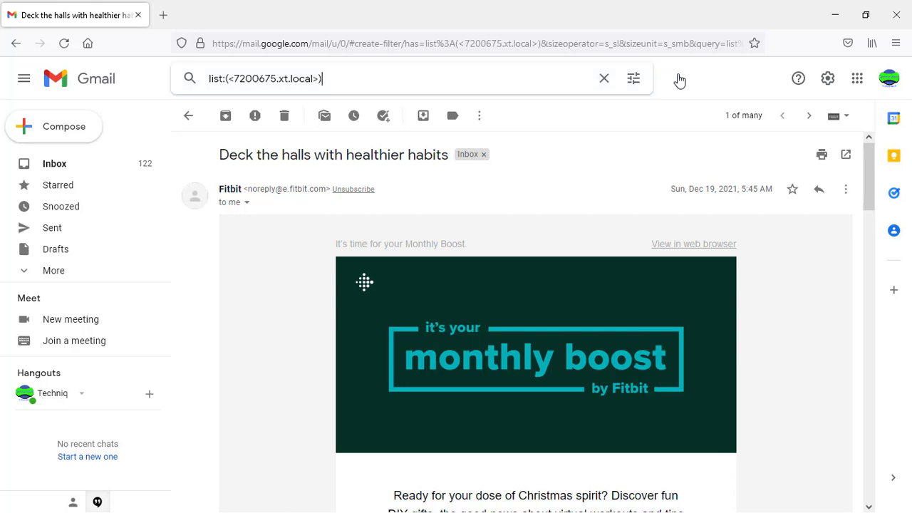
left_click(635, 79)
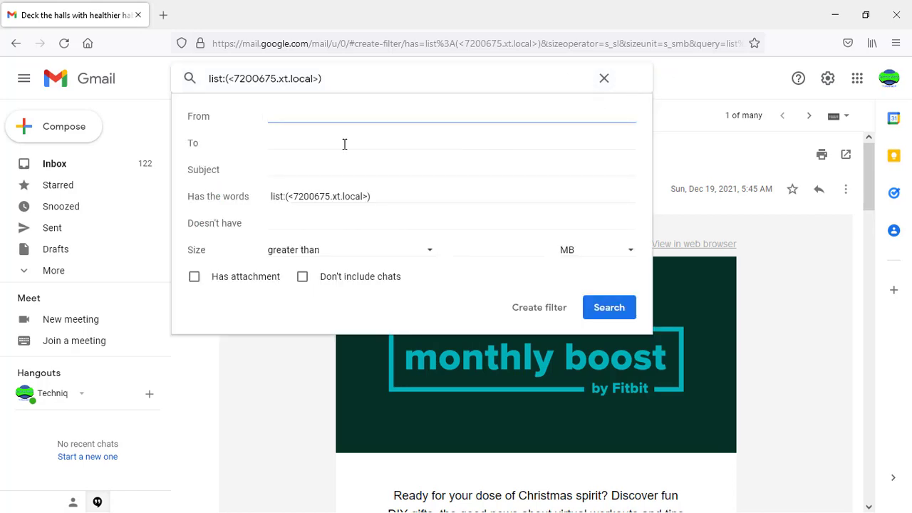
right_click(288, 114)
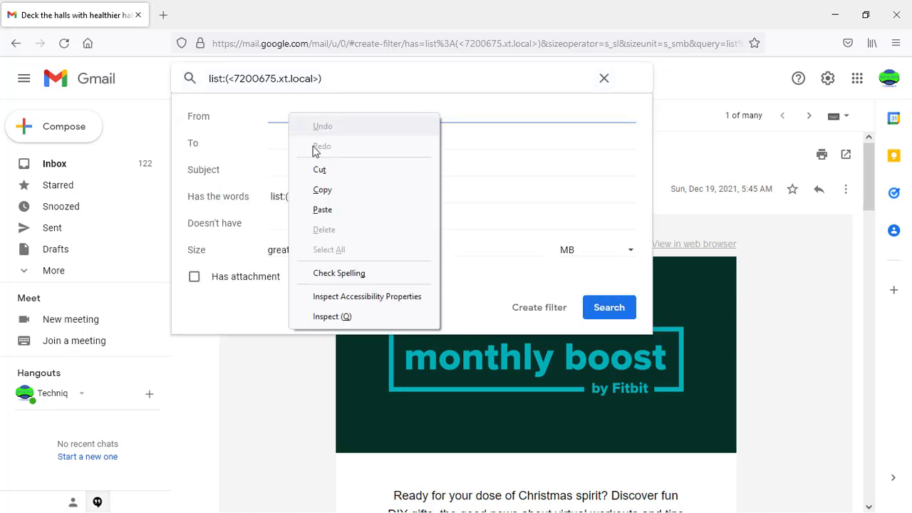
left_click(330, 213)
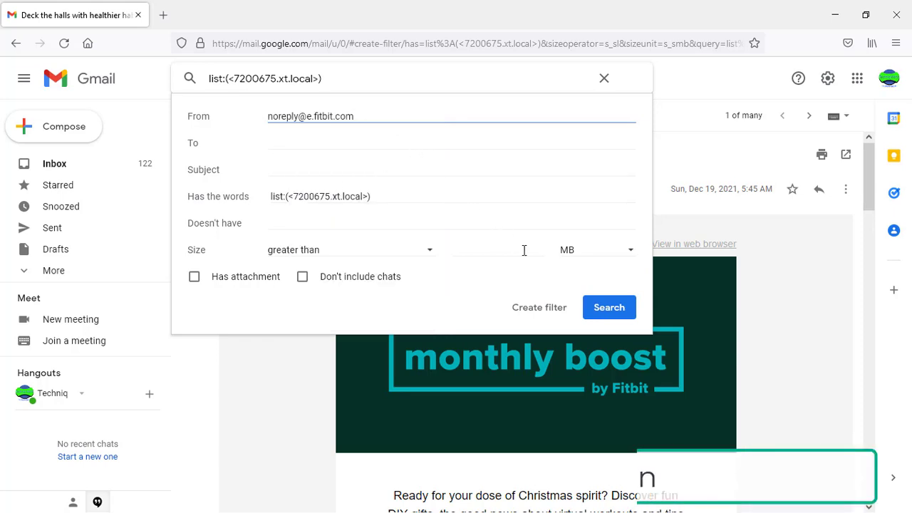
left_click(540, 308)
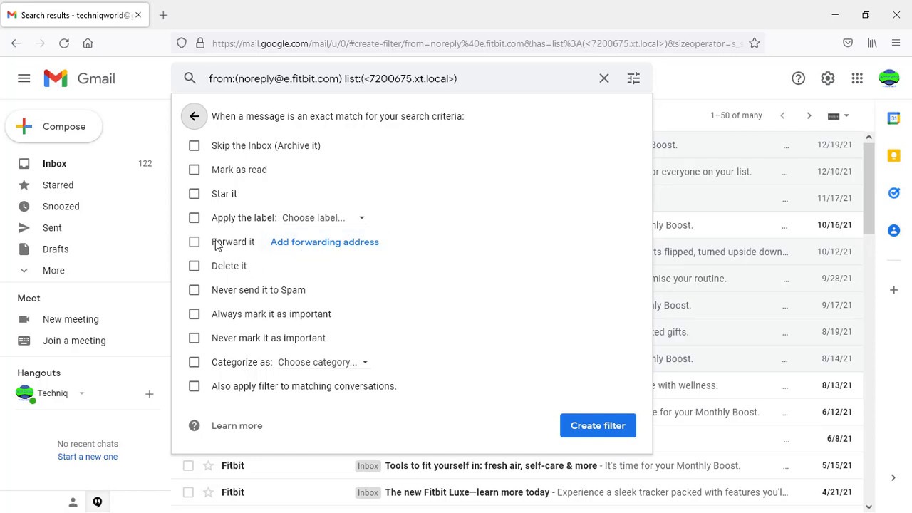
Make the filter skip the Inbox and apply a newly created 'Fitbit' label.
left_click(195, 147)
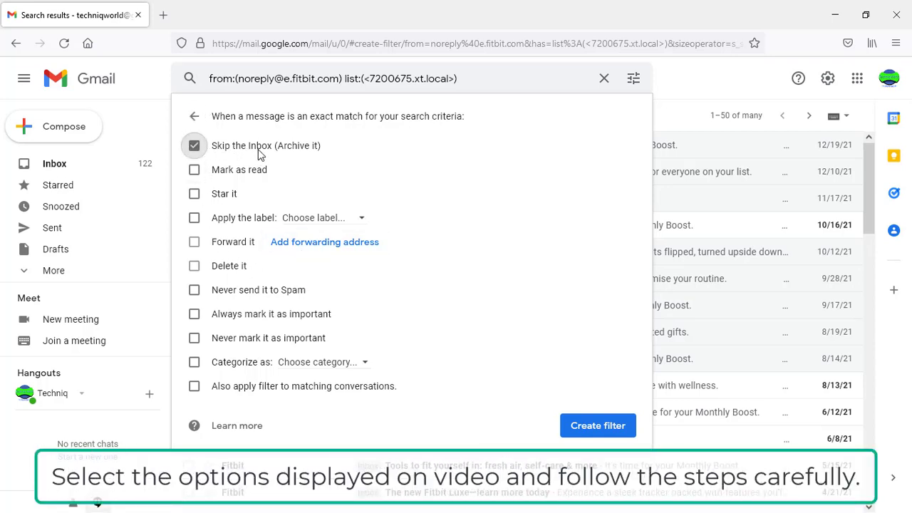
left_click(194, 219)
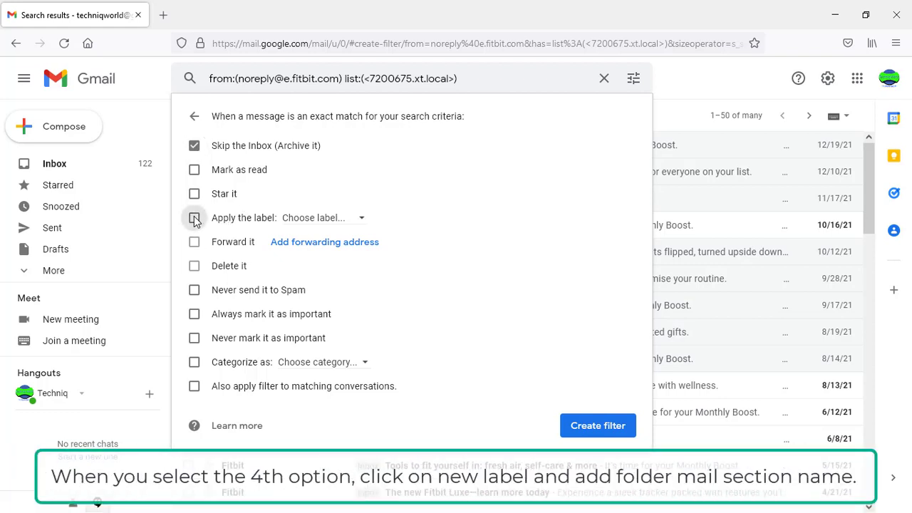
left_click(293, 222)
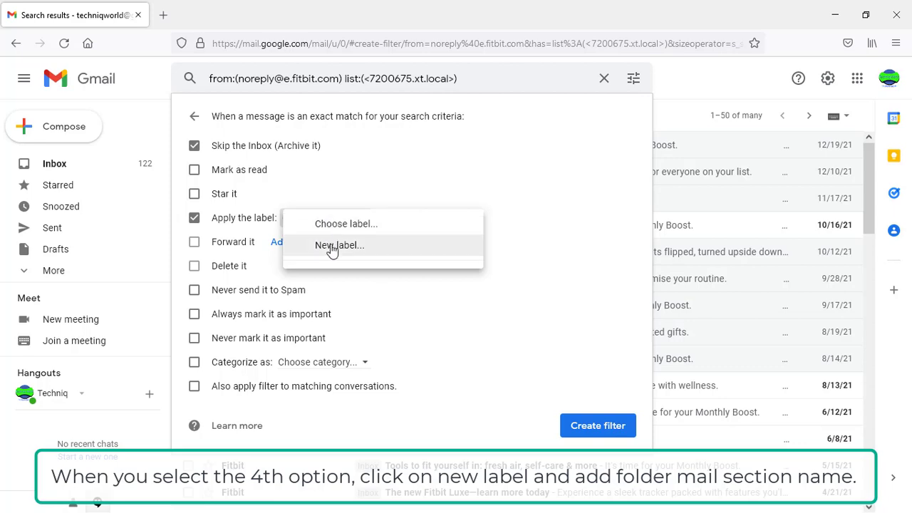
left_click(332, 247)
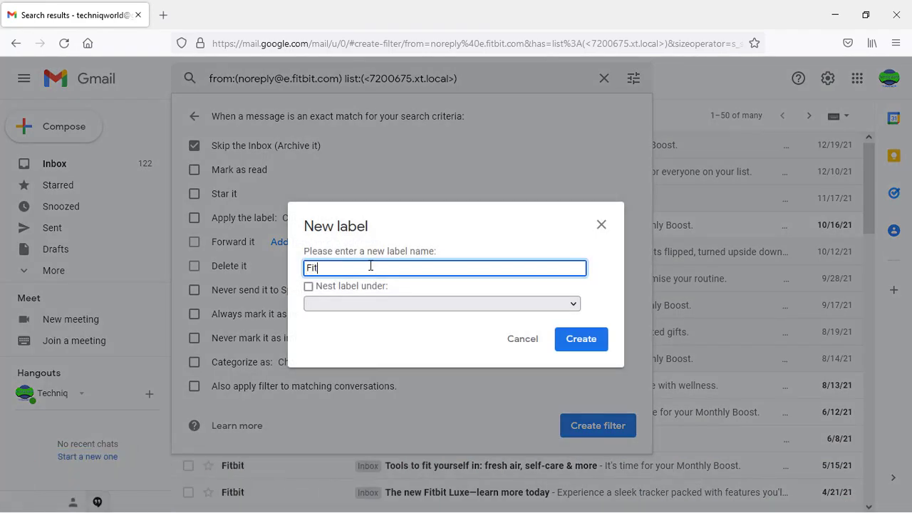
type("Fitbit")
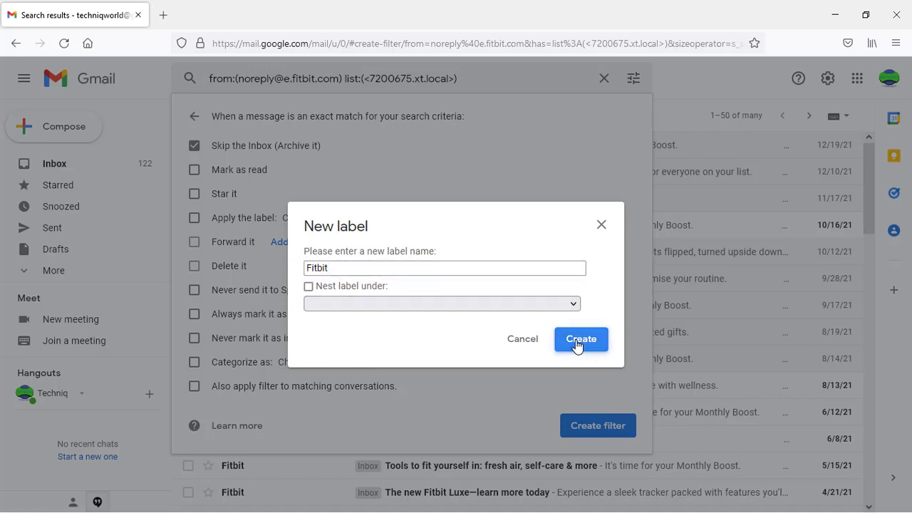
left_click(579, 340)
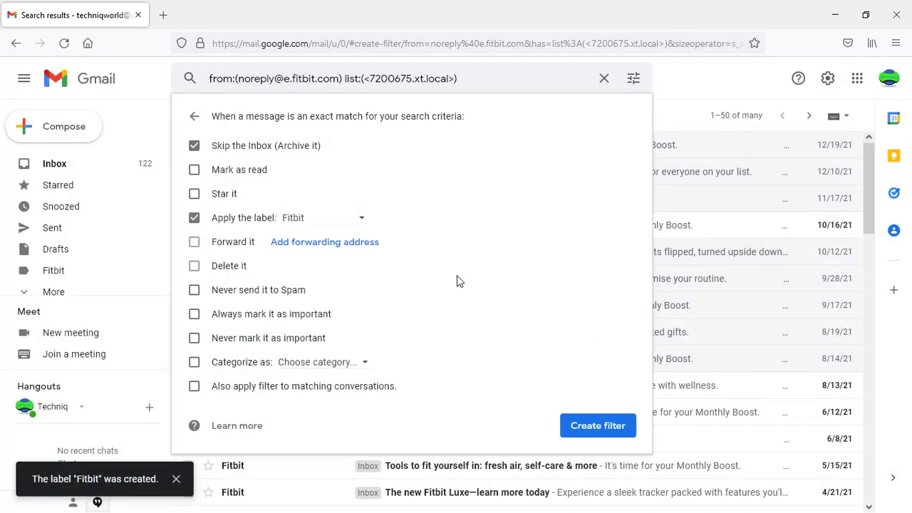
Enable Never send it to Spam and apply to matching conversations, then create the filter.
left_click(194, 290)
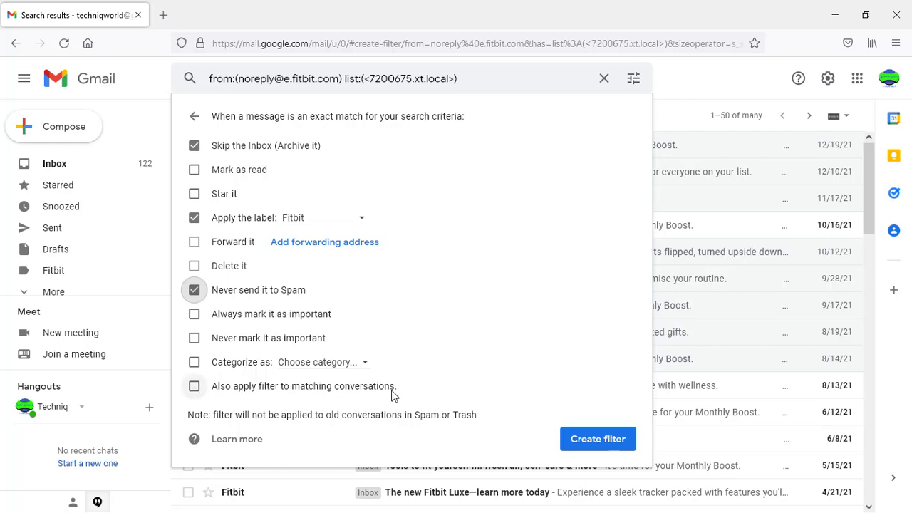
left_click(194, 386)
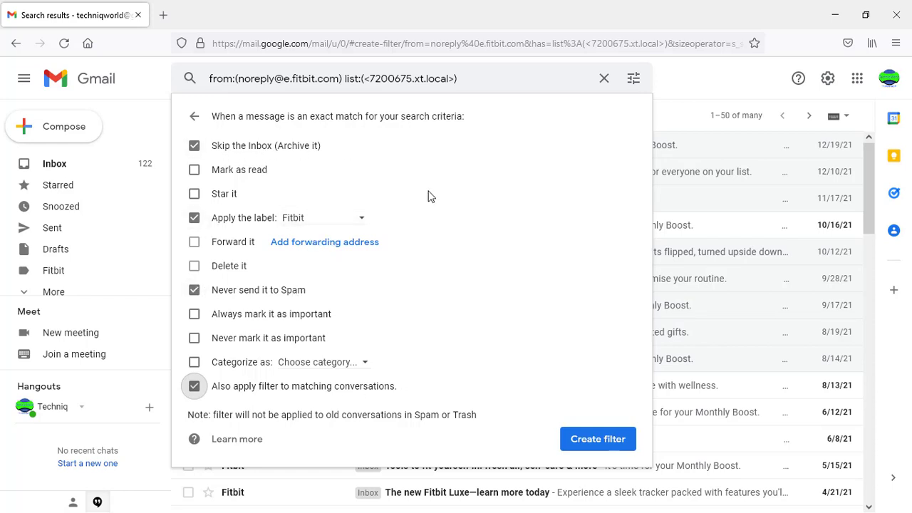
left_click(596, 440)
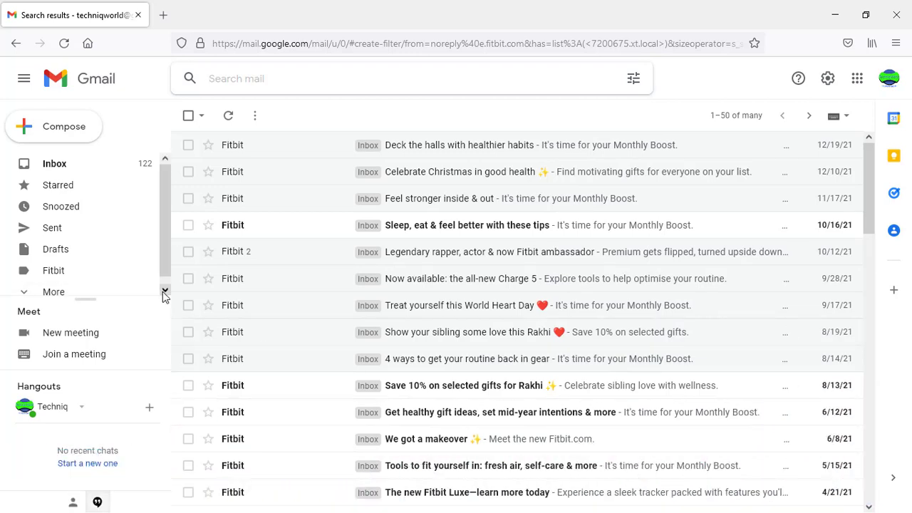
left_click(68, 272)
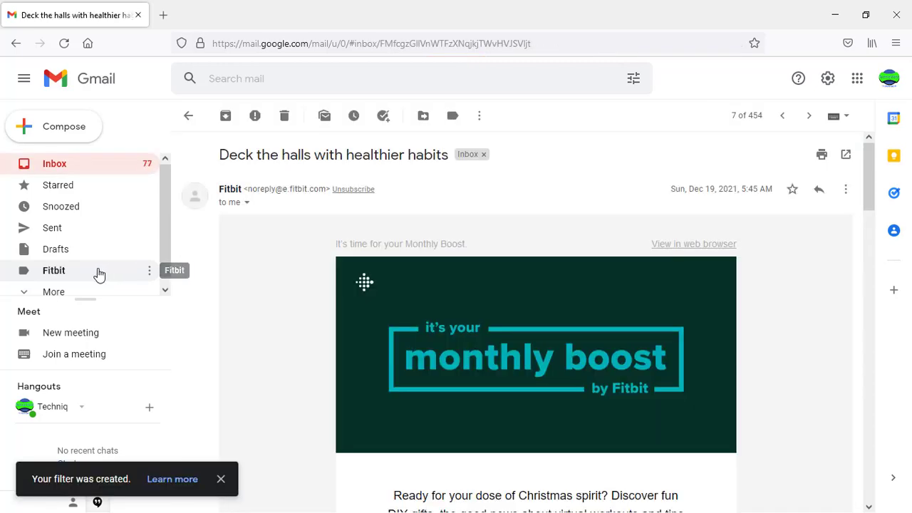
Check a filtered email carrying the Fitbit label, then return to the Inbox, now at 77.
scroll(280, 288, "down", 5)
scroll(279, 292, "down", 3)
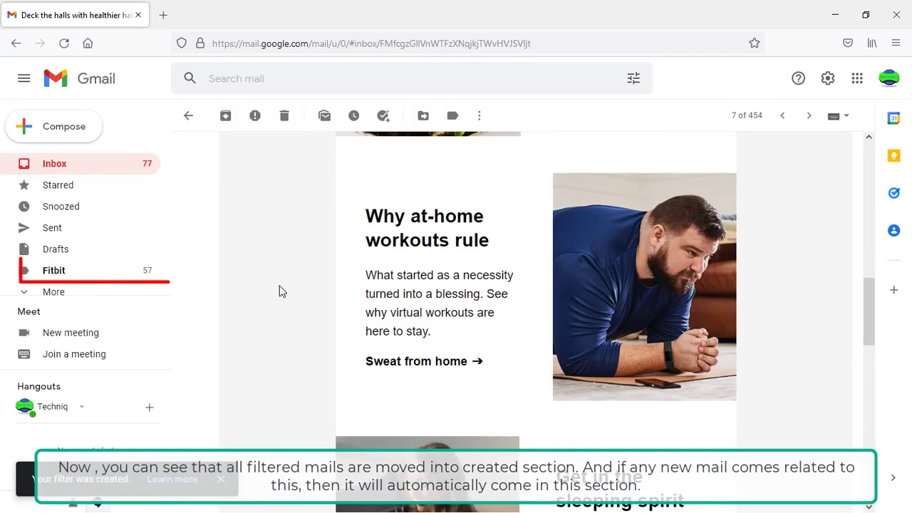
scroll(279, 290, "up", 10)
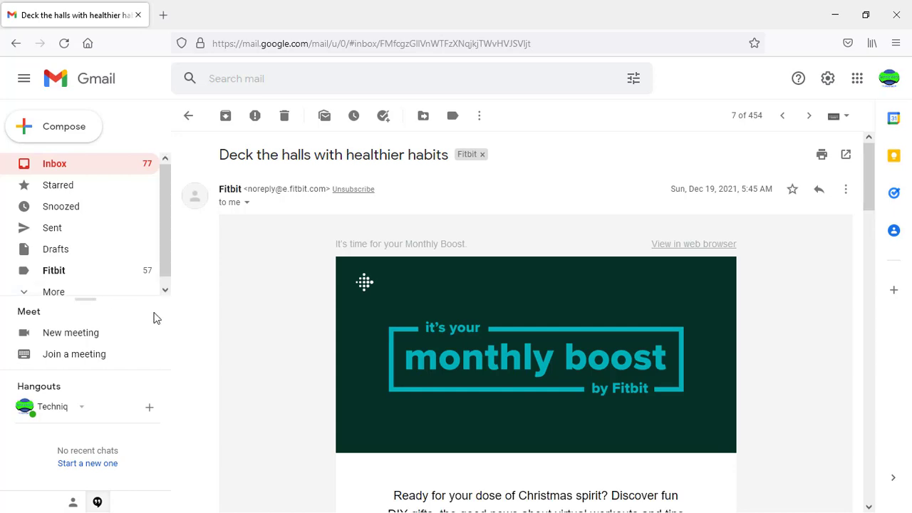
left_click(105, 167)
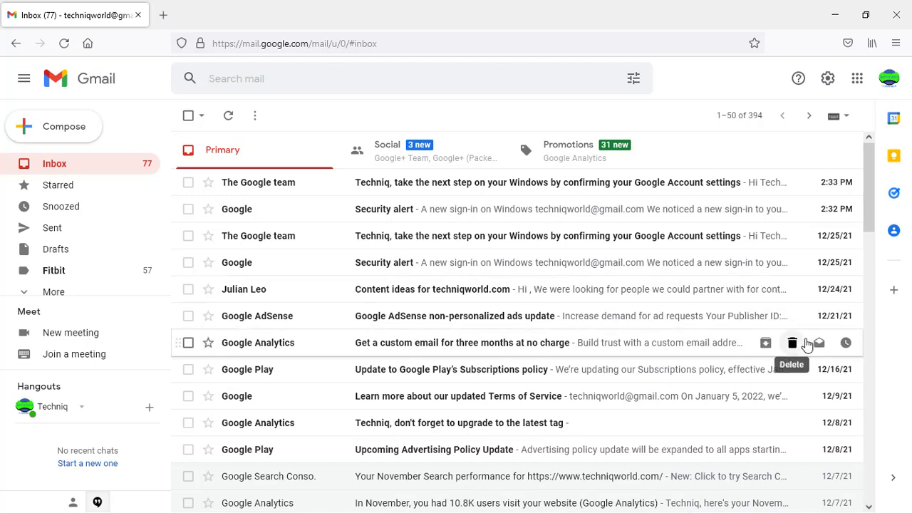
Browse the 72 conversations under the Fitbit label, glancing back at the Inbox in between.
left_click(62, 271)
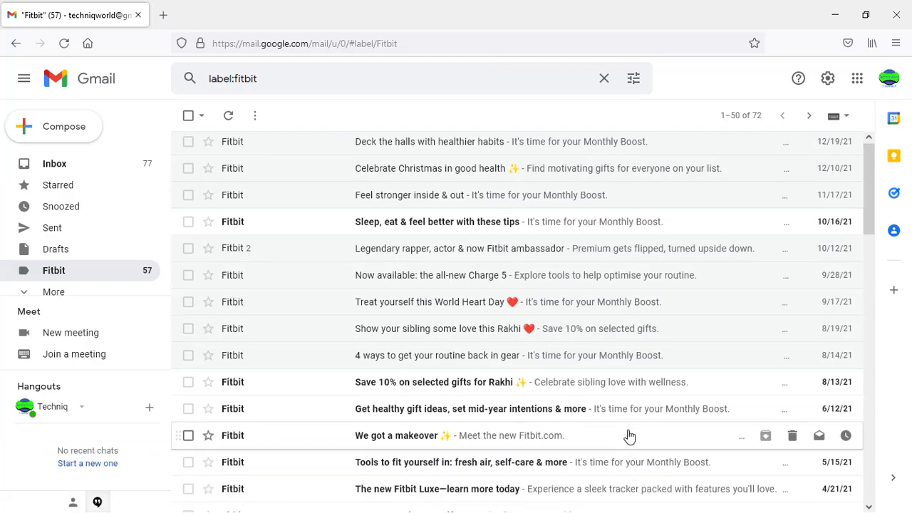
scroll(626, 435, "down", 3)
scroll(629, 433, "down", 8)
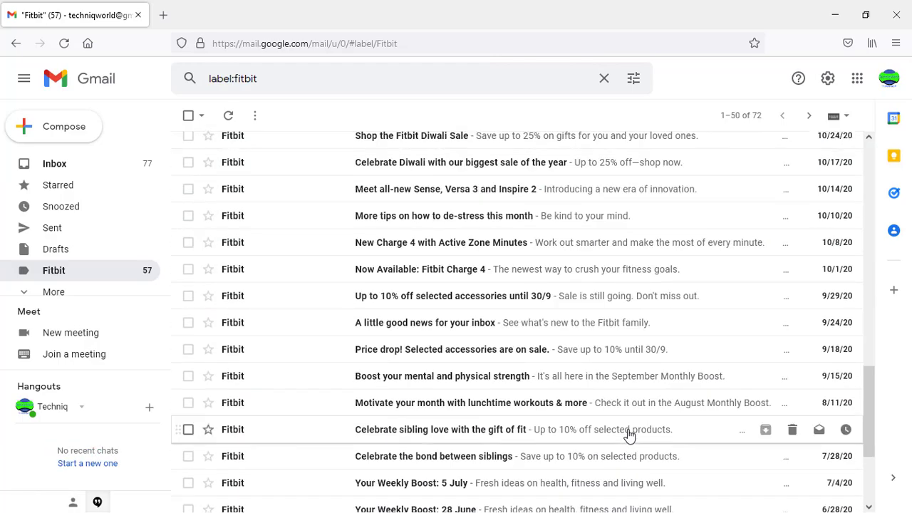
scroll(629, 433, "up", 12)
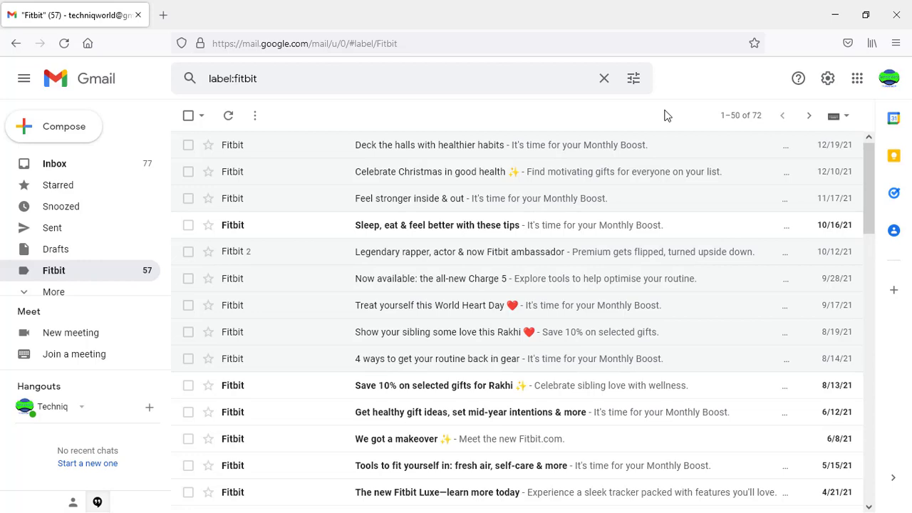
left_click(117, 167)
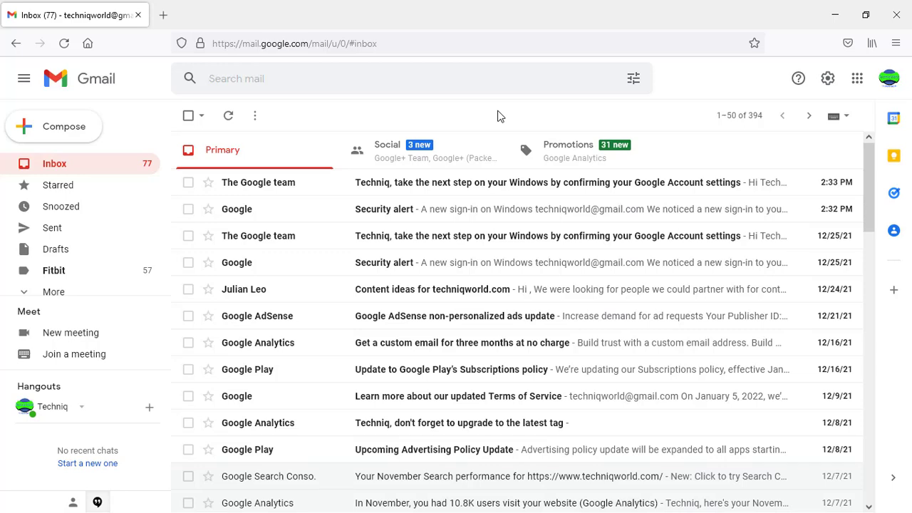
scroll(122, 271, "down", 1)
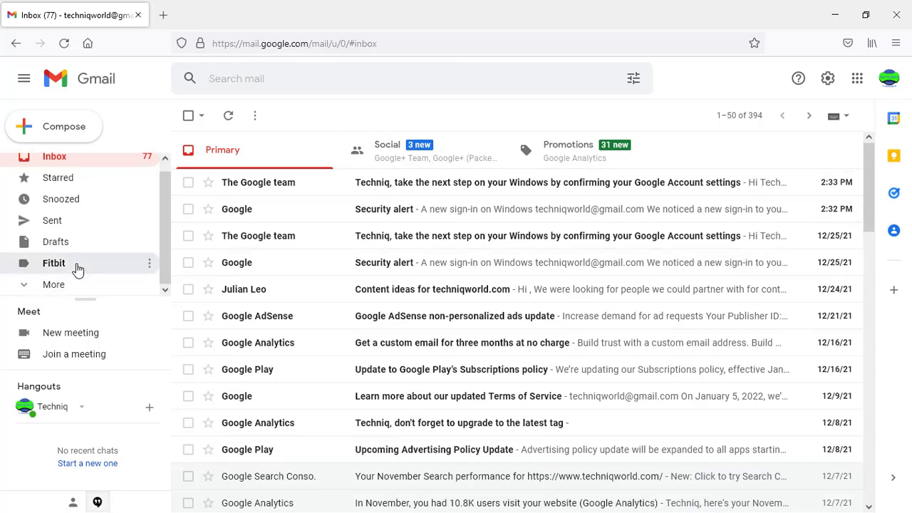
left_click(78, 269)
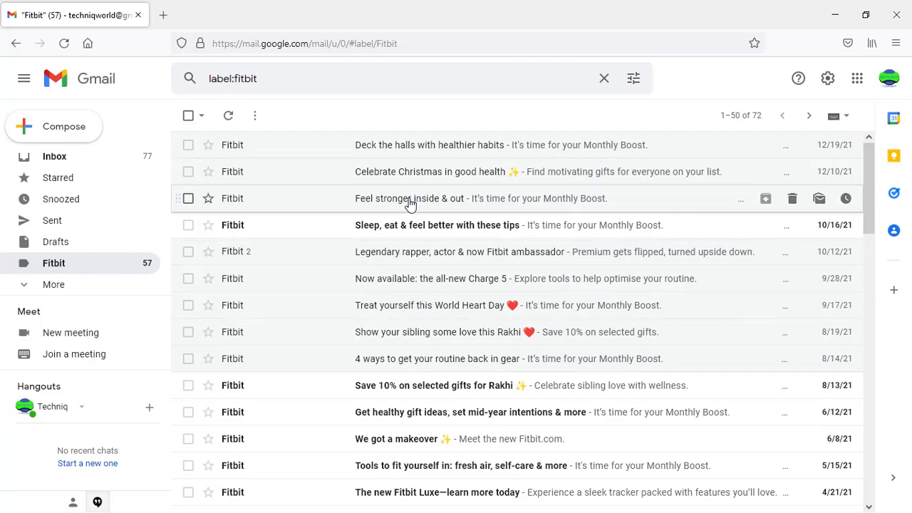
scroll(403, 230, "down", 8)
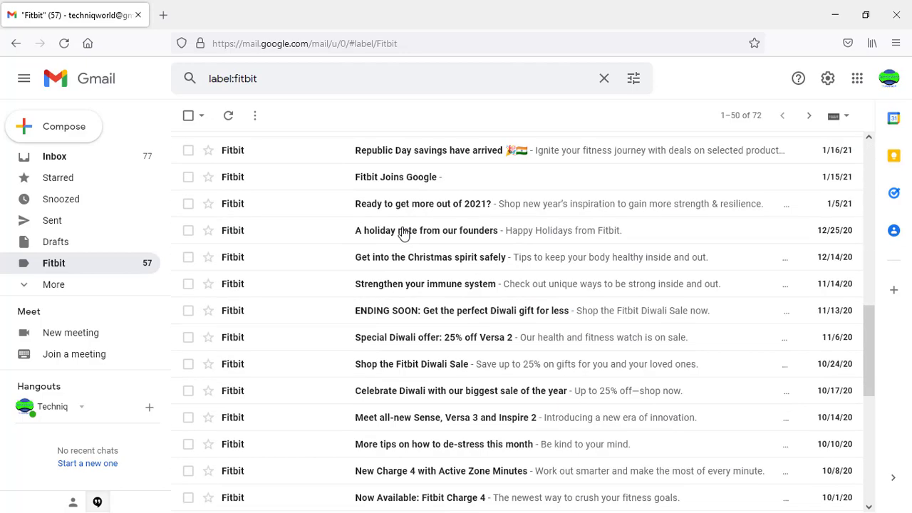
scroll(403, 232, "up", 8)
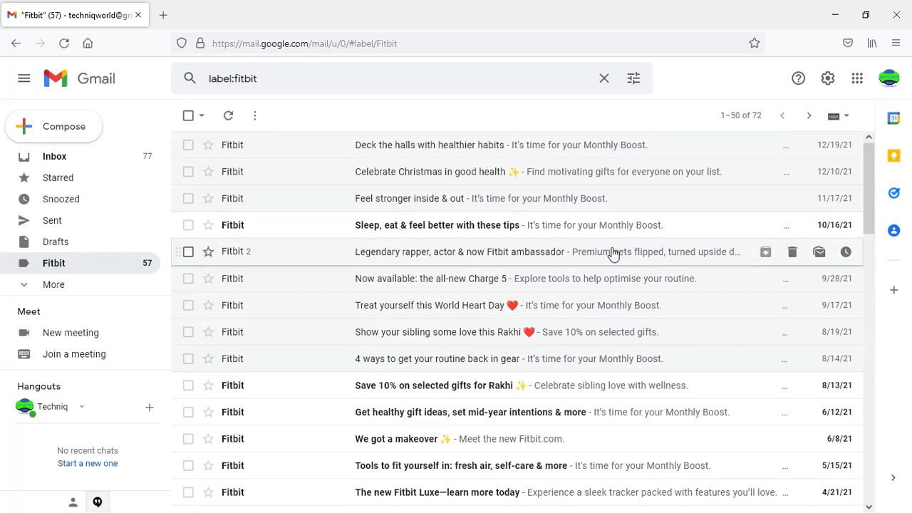